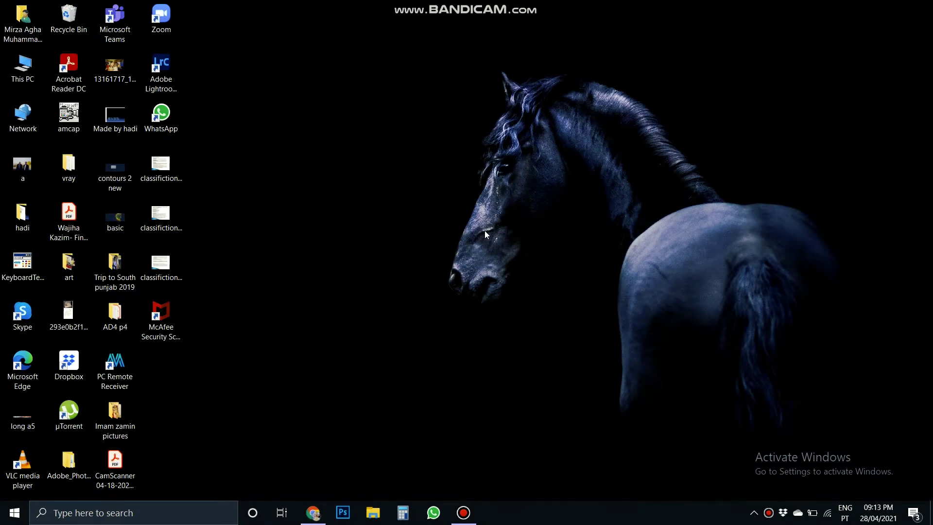
Step: Open Chrome, search Google for "rufus" and open the official rufus.ie website from the results
left_click(321, 519)
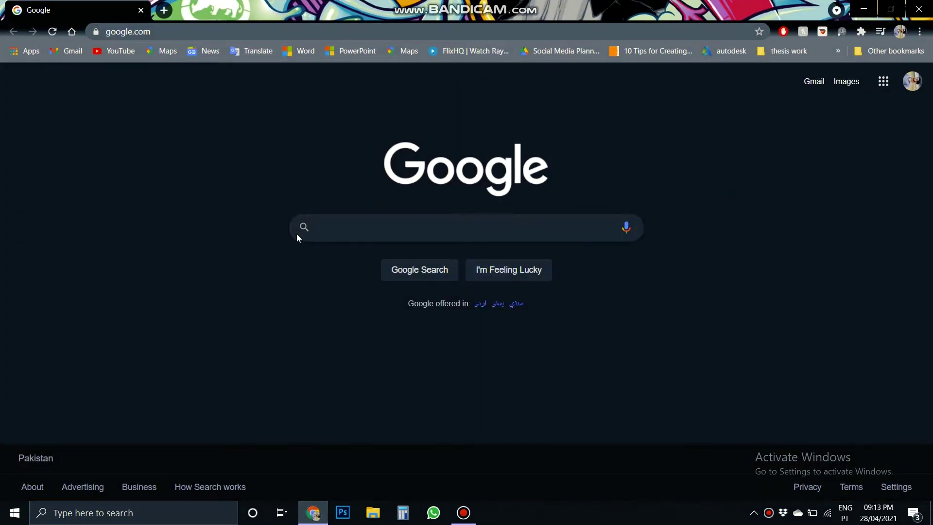
left_click(341, 230)
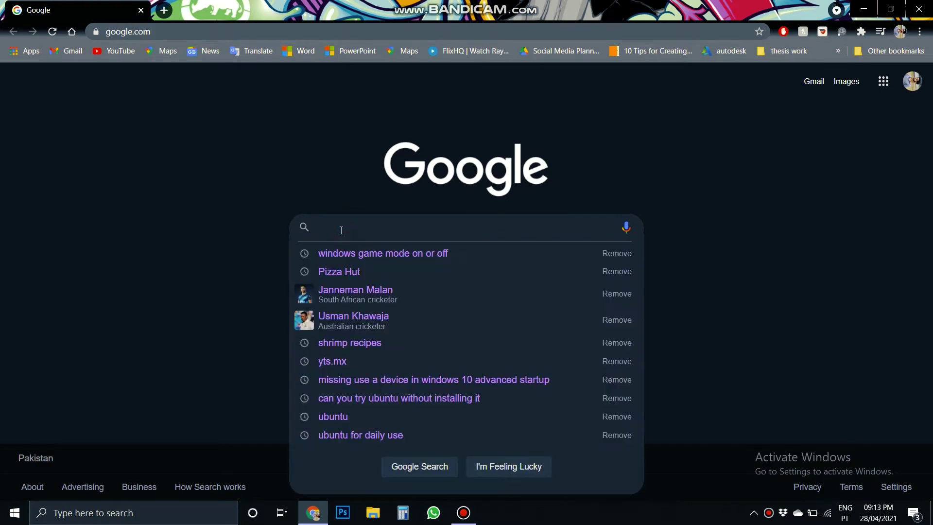
type("ruf")
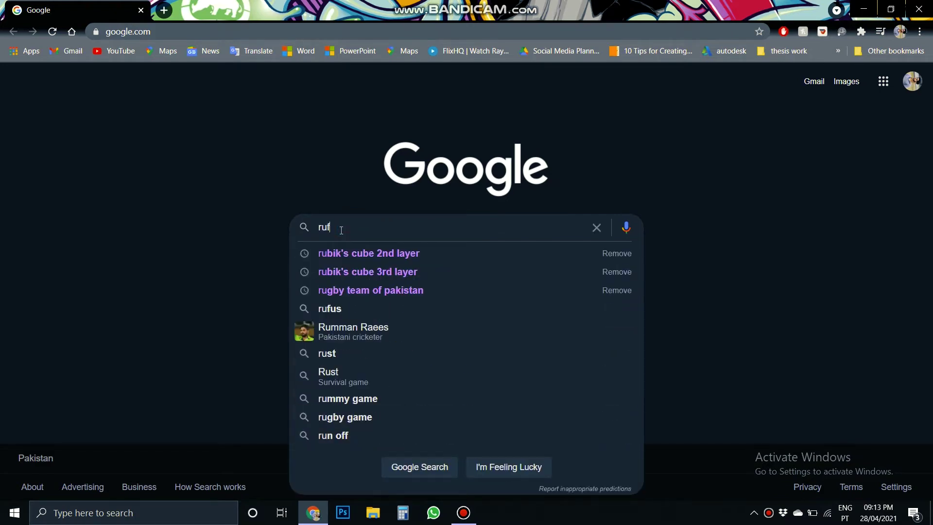
type("us")
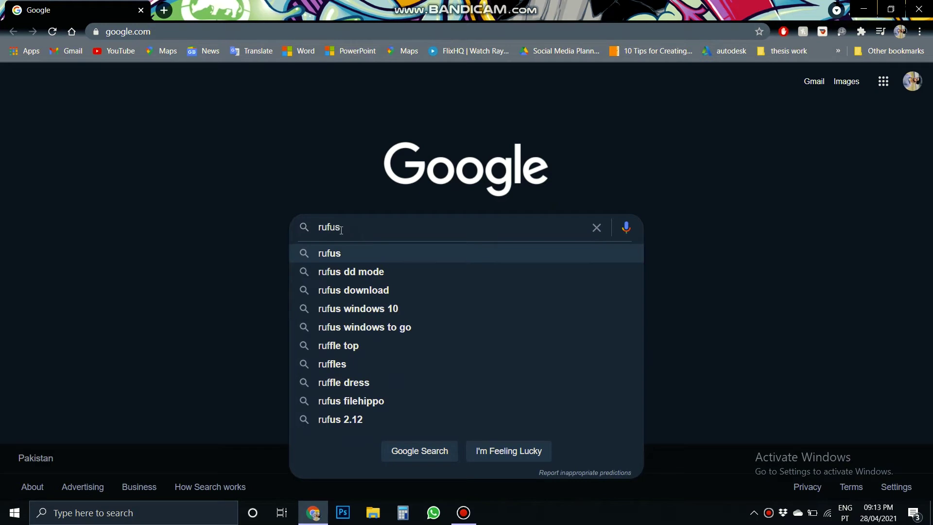
key("Return")
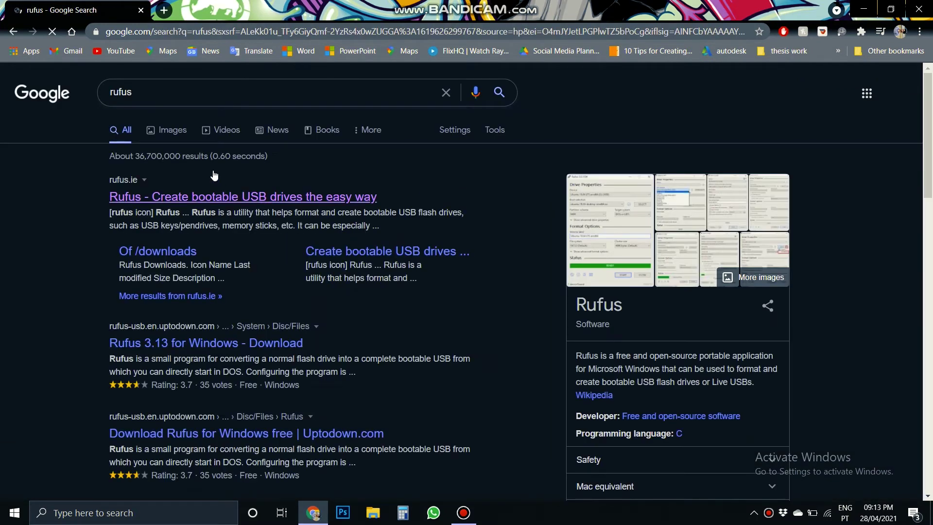
left_click(226, 200)
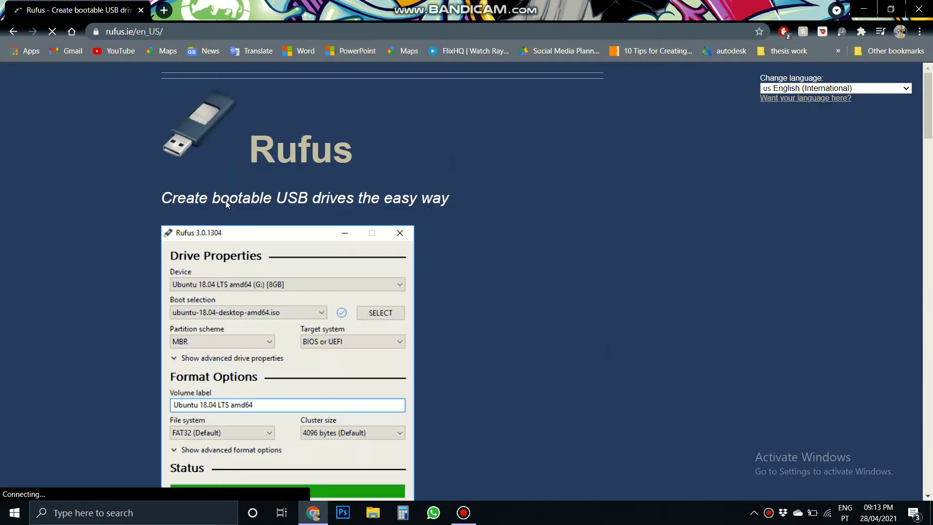
Step: Download Rufus 3.13 from the site's Download section and run the downloaded executable
scroll(747, 232, "down", 4)
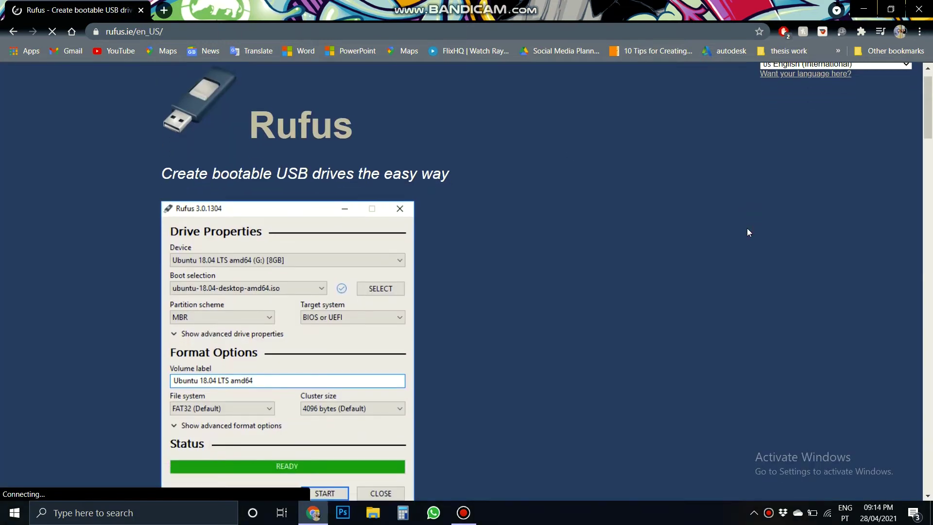
scroll(748, 232, "down", 15)
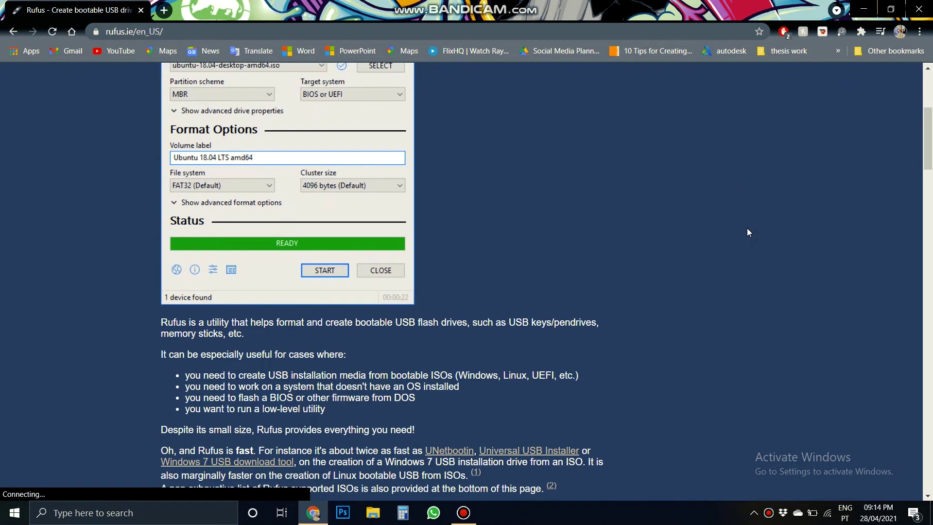
scroll(748, 232, "up", 4)
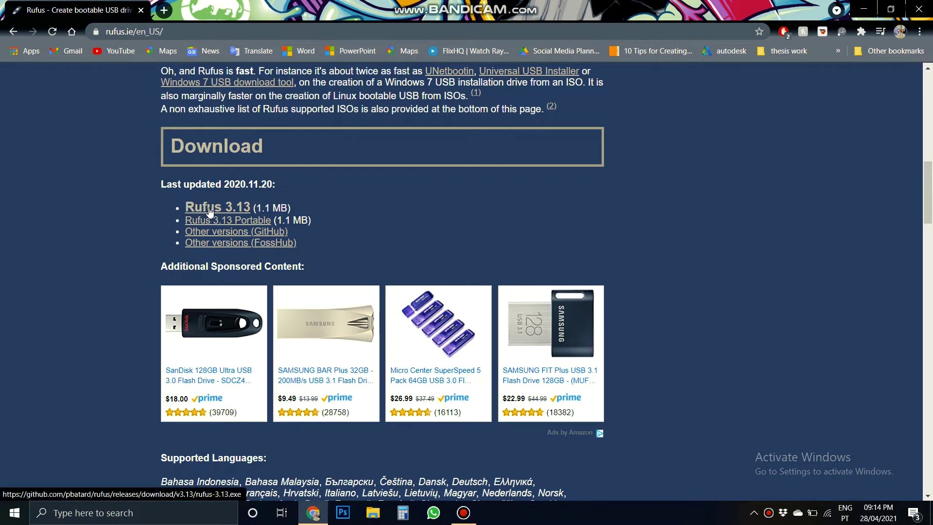
left_click(236, 209)
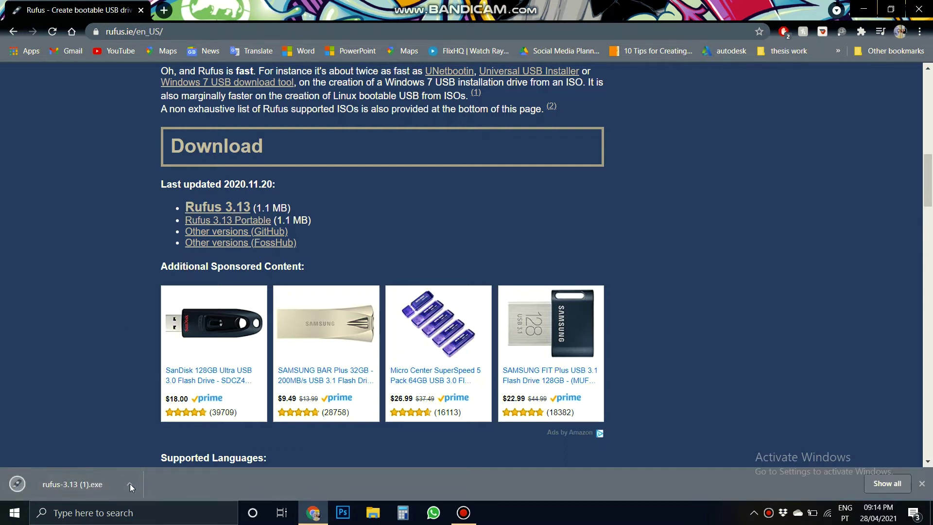
left_click(113, 485)
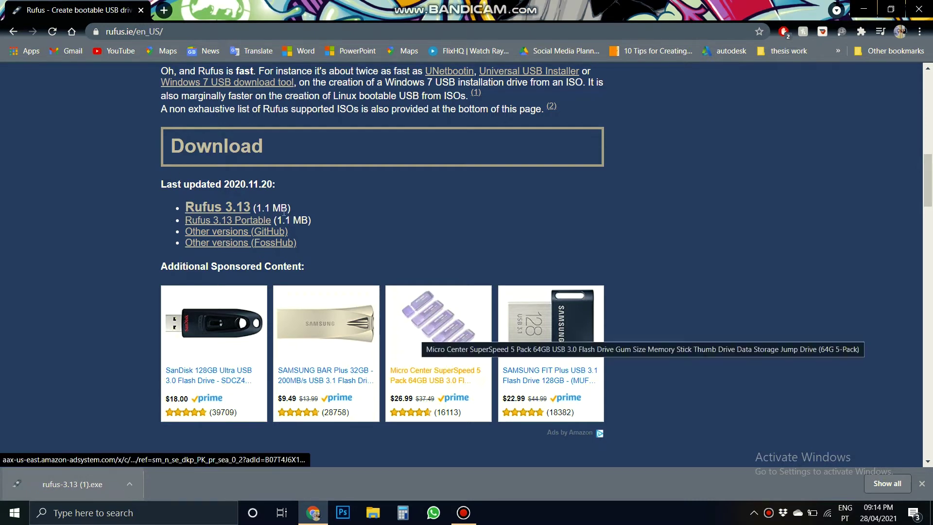
Step: Minimize Rufus and search Google for "ubuntu 20.04 download" in a new browser tab
left_click(167, 12)
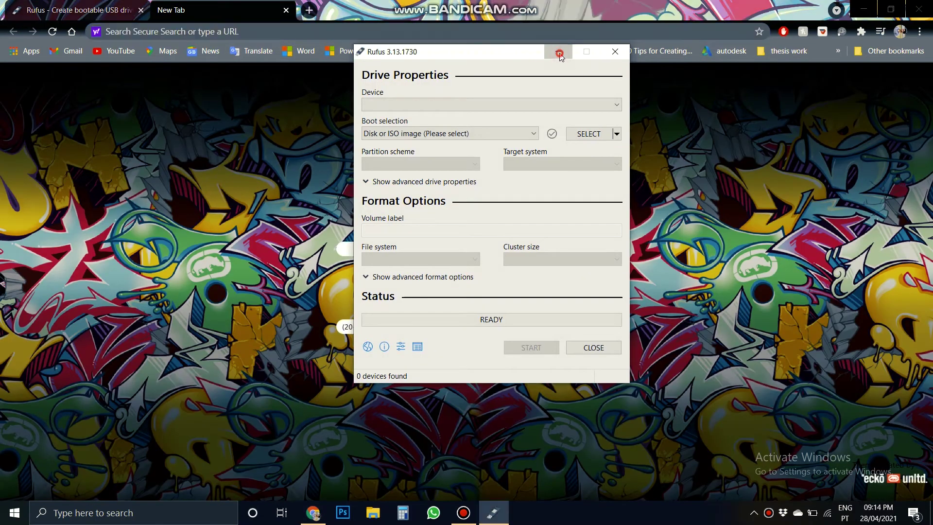
left_click(559, 52)
type("g")
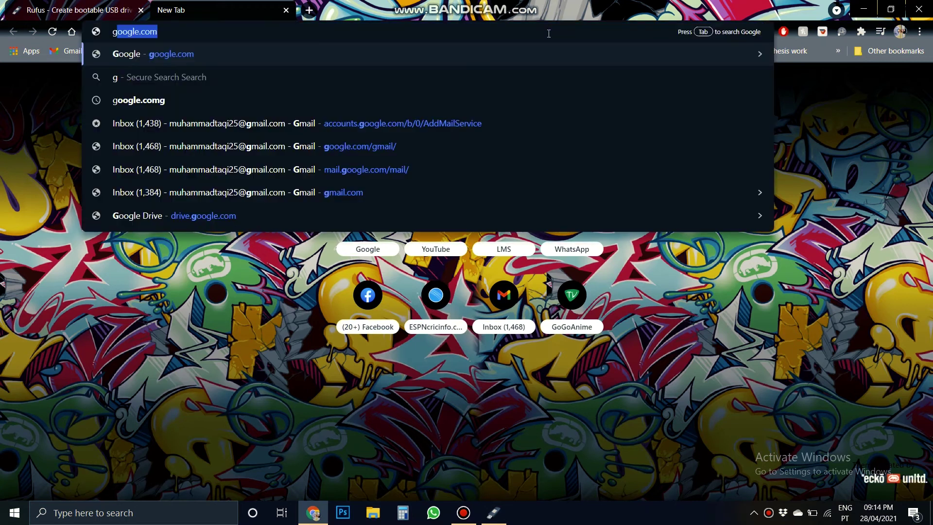
key("Return")
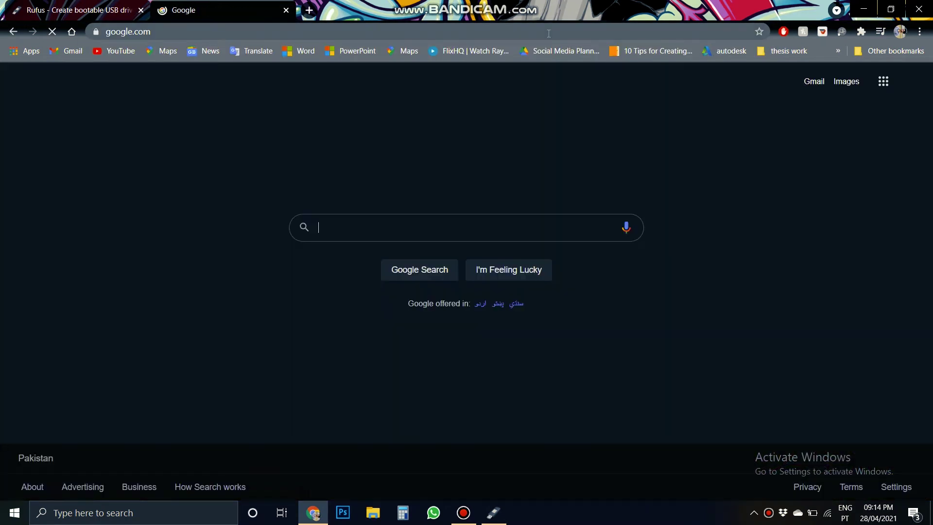
type("ubuntu")
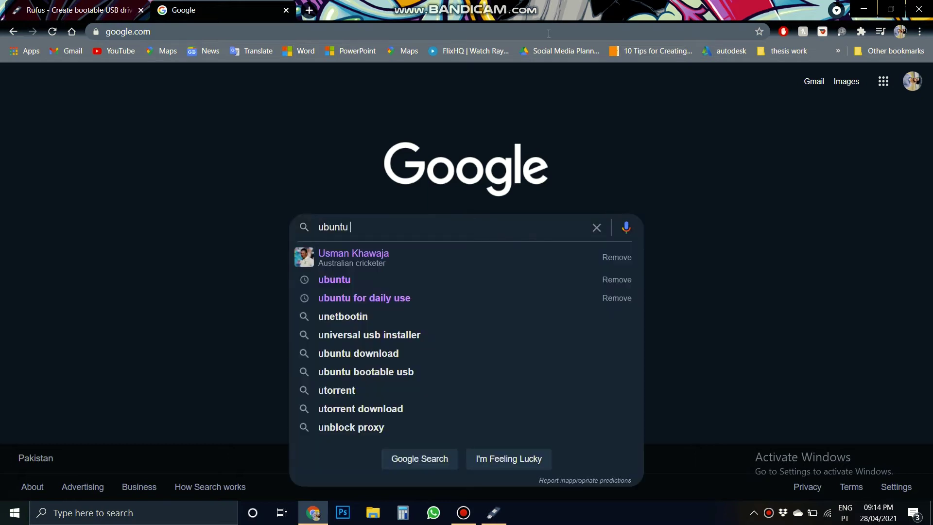
key("Up")
key("Up")
key("Up")
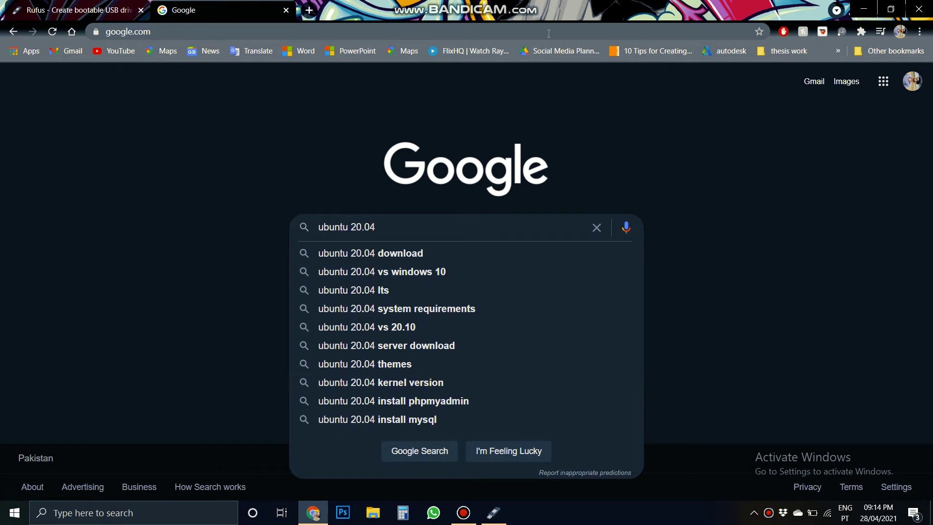
key("Down")
key("Return")
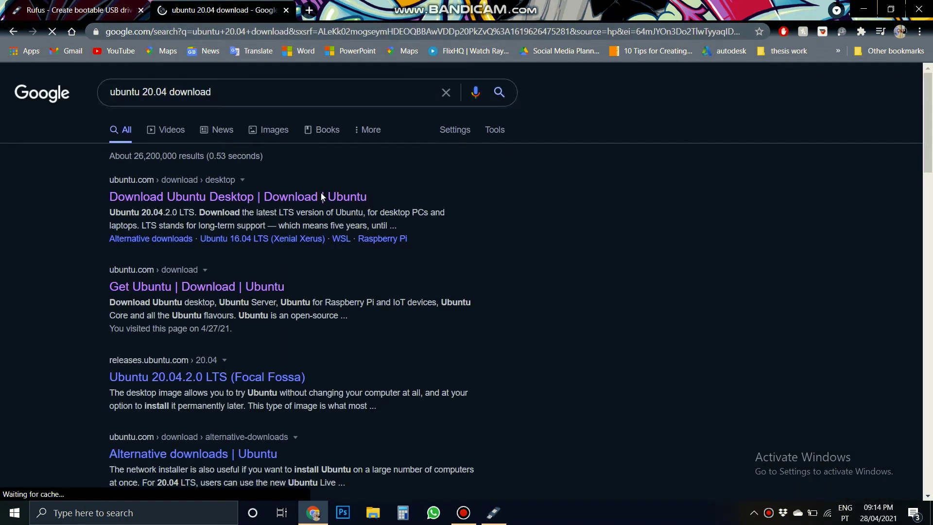
Step: Open the "Download Ubuntu Desktop" search result in a new tab and switch to it
right_click(298, 202)
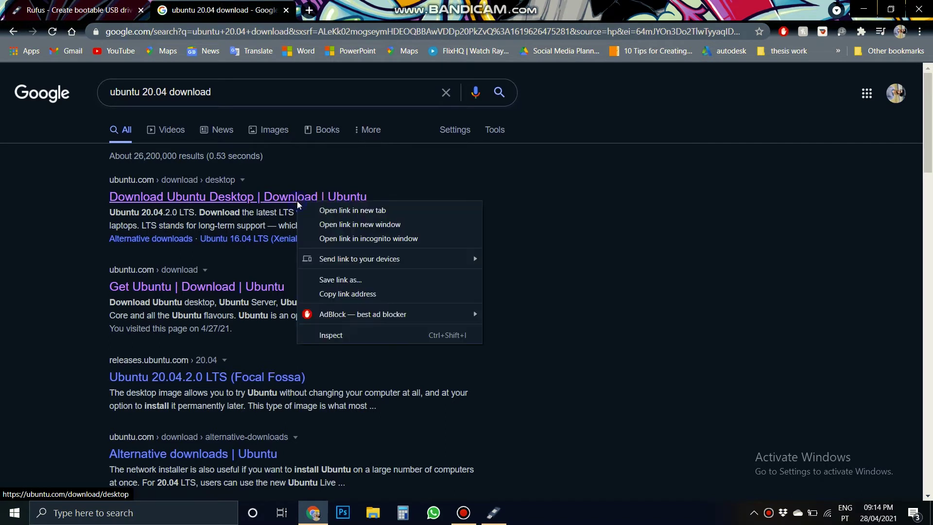
left_click(309, 209)
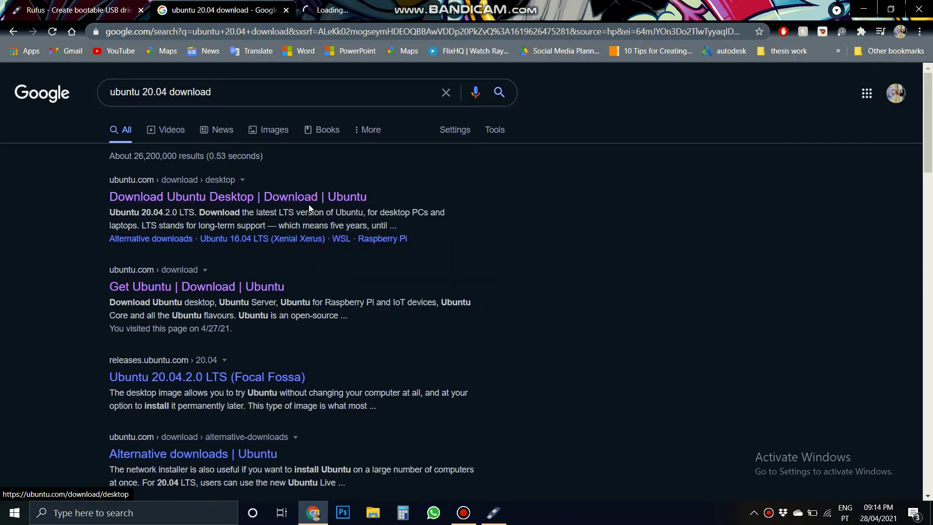
left_click(368, 6)
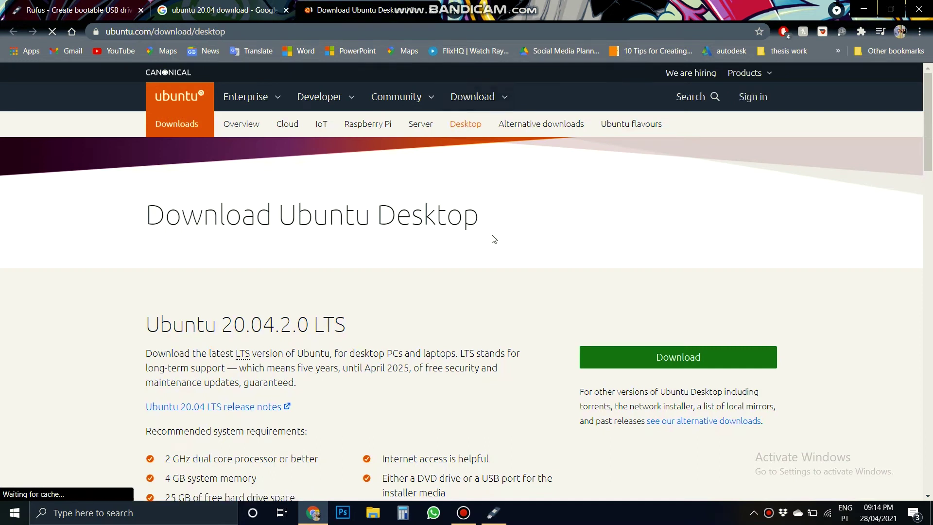
Step: Start downloading the Ubuntu 20.04.2.0 LTS desktop ISO, then pause that download
scroll(494, 238, "down", 2)
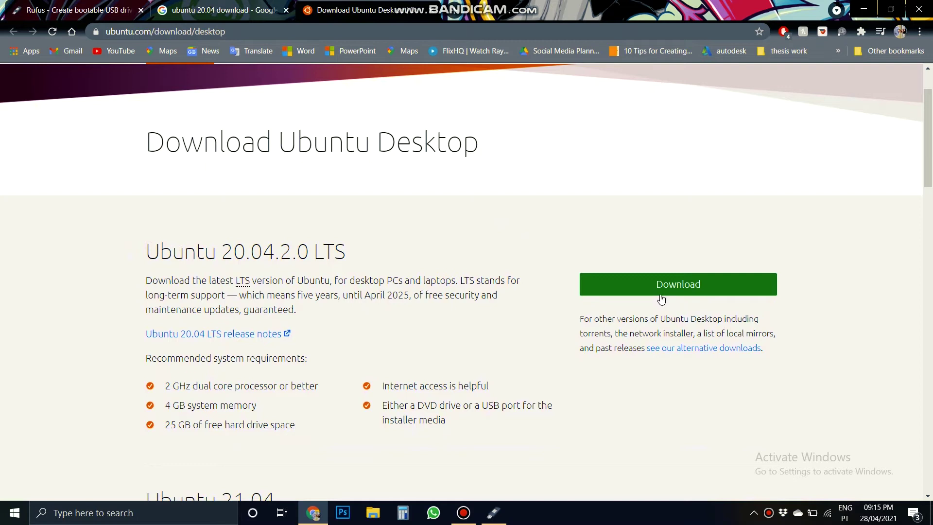
left_click(677, 287)
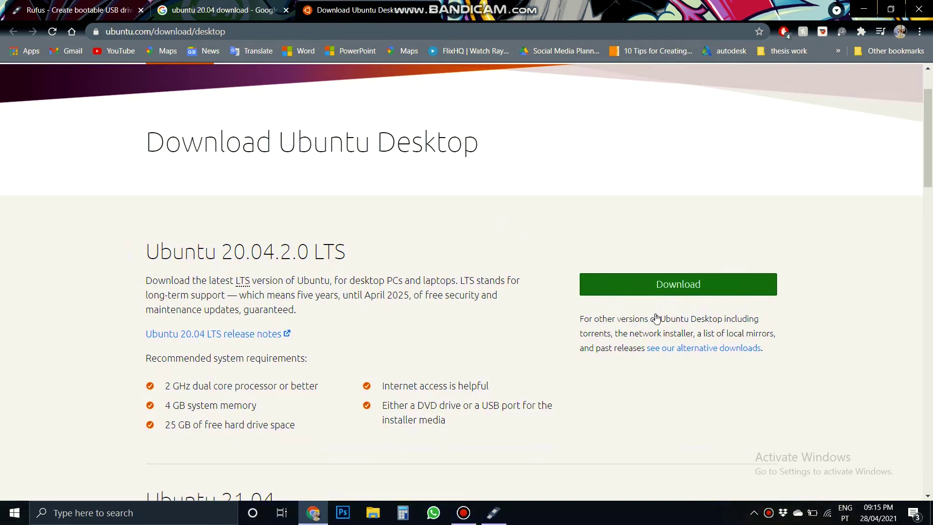
left_click(671, 285)
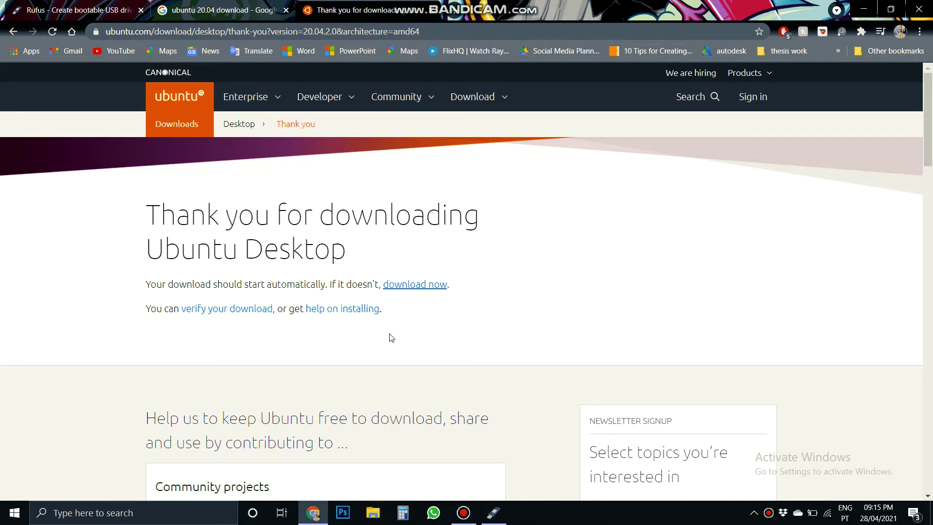
left_click(409, 291)
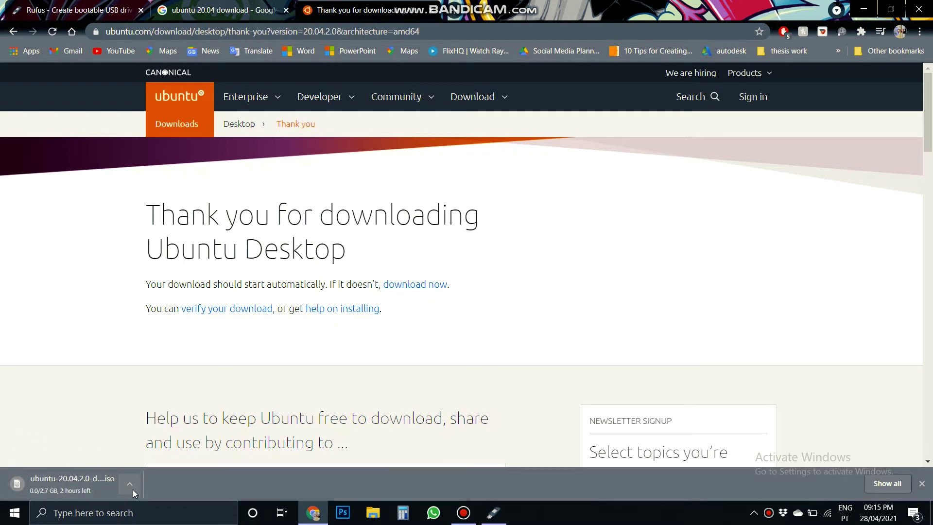
left_click(132, 488)
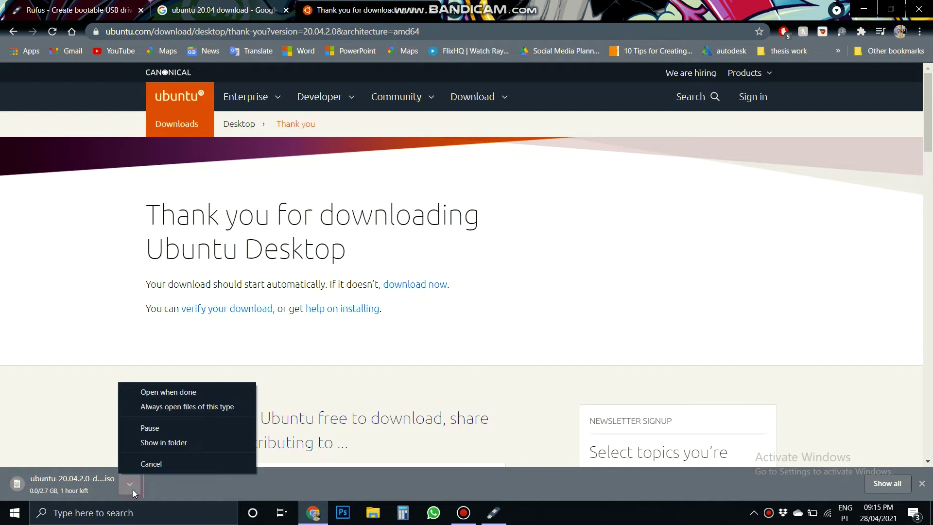
left_click(158, 430)
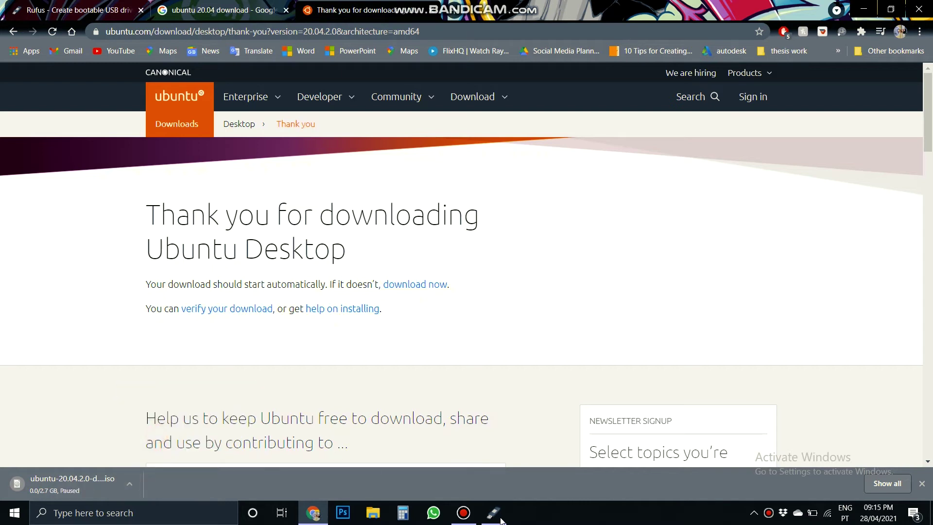
Step: Switch to Rufus and load ubuntu-20.04.2.0-desktop-amd64 from the Downloads folder as the boot image for the USB drive
mouse_move(501, 523)
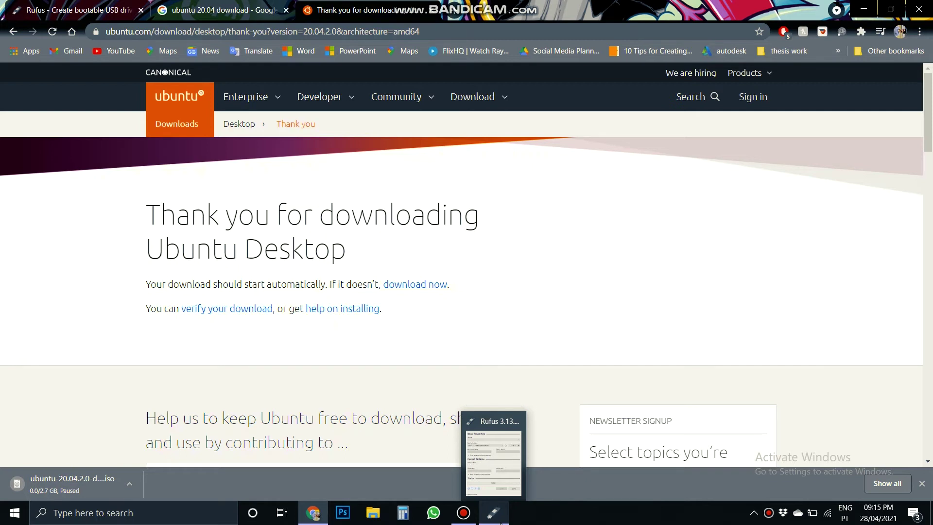
mouse_move(507, 469)
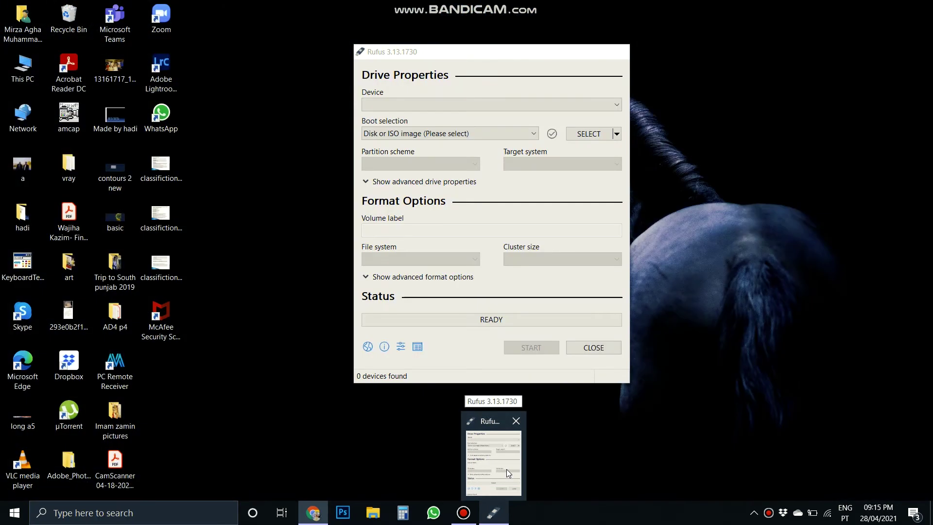
left_click(507, 469)
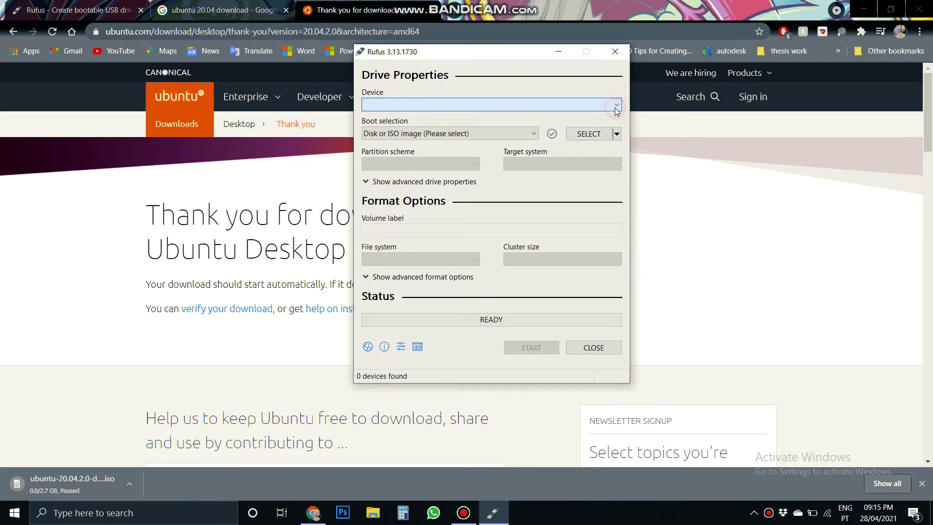
left_click(502, 91)
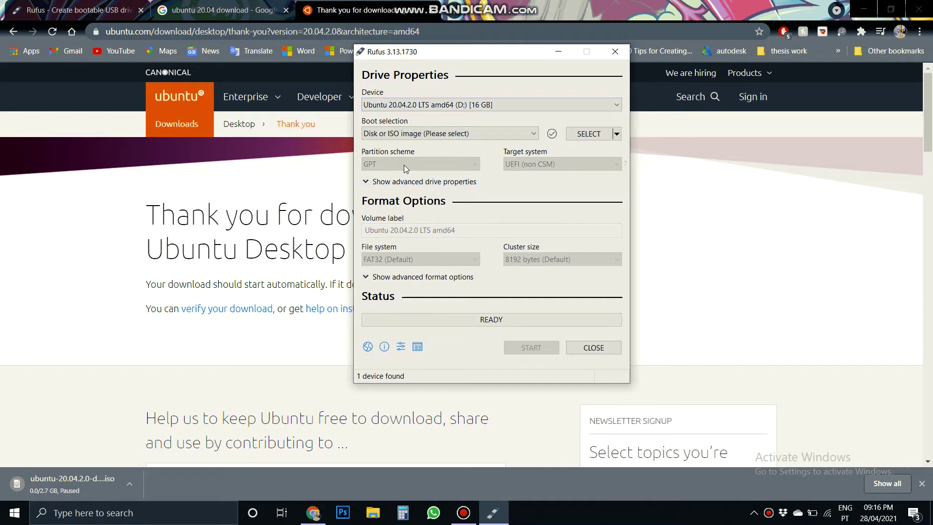
left_click(586, 135)
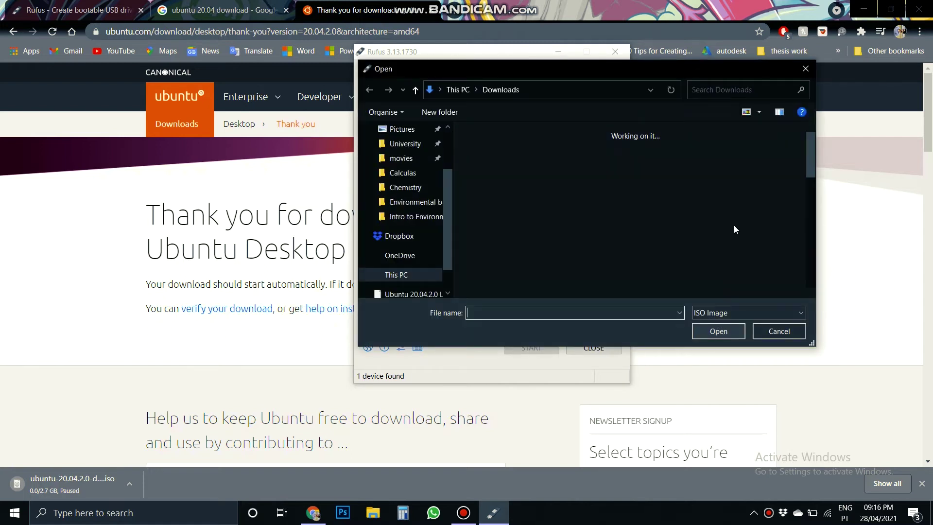
left_click_drag(663, 67, 618, 67)
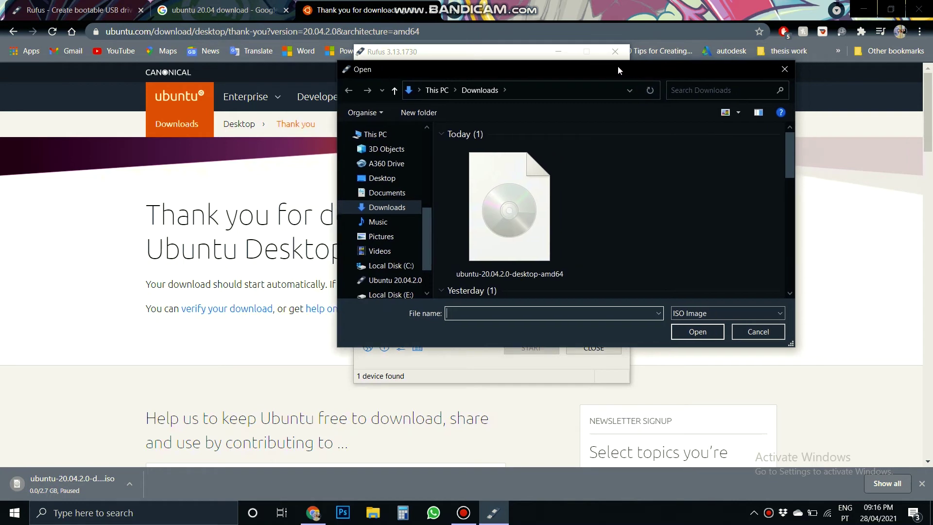
left_click(563, 217)
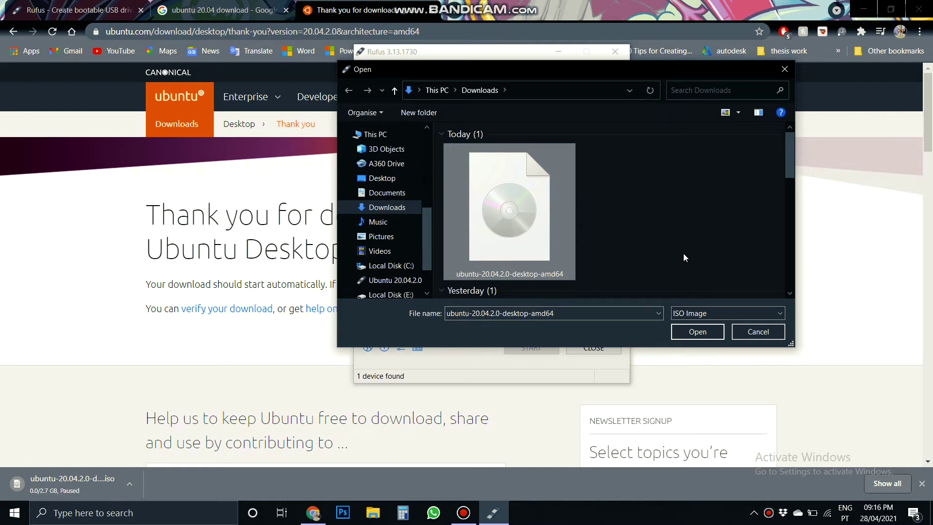
key("Return")
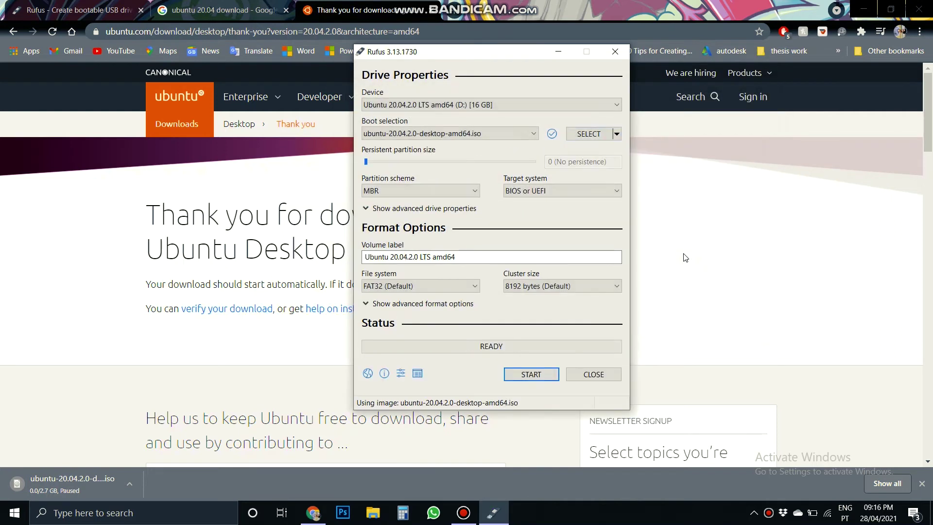
Step: Review the available choices for partition scheme, target system, file system, cluster size and boot selection, keeping the current settings
left_click(455, 188)
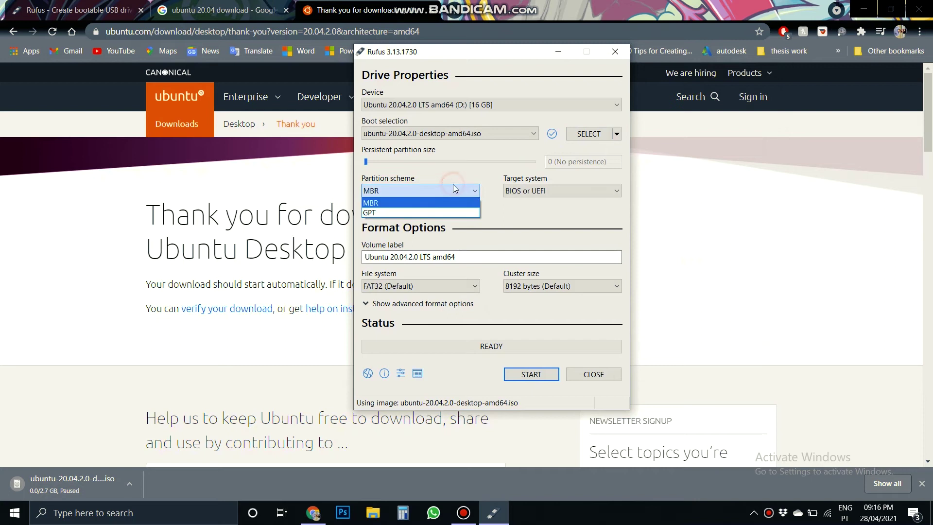
left_click(546, 193)
left_click(546, 190)
left_click(546, 191)
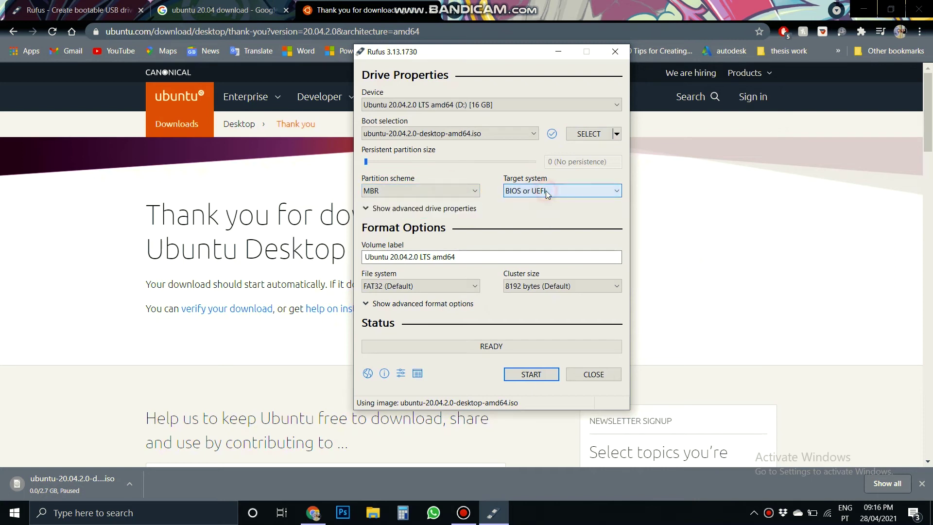
left_click(427, 287)
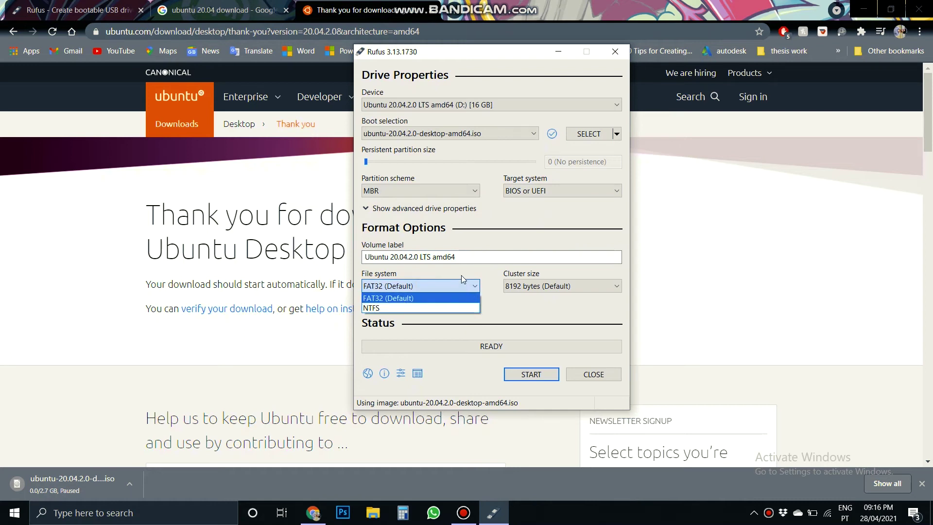
left_click(561, 286)
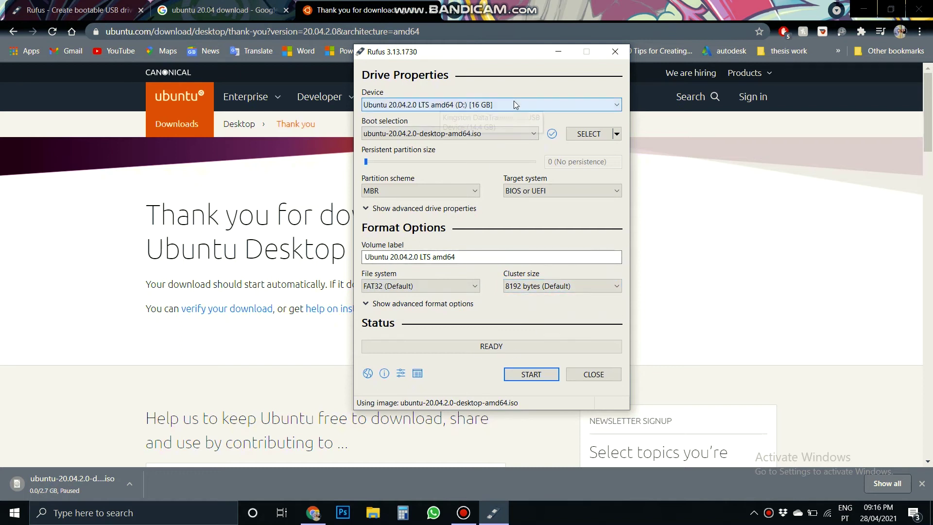
left_click(515, 130)
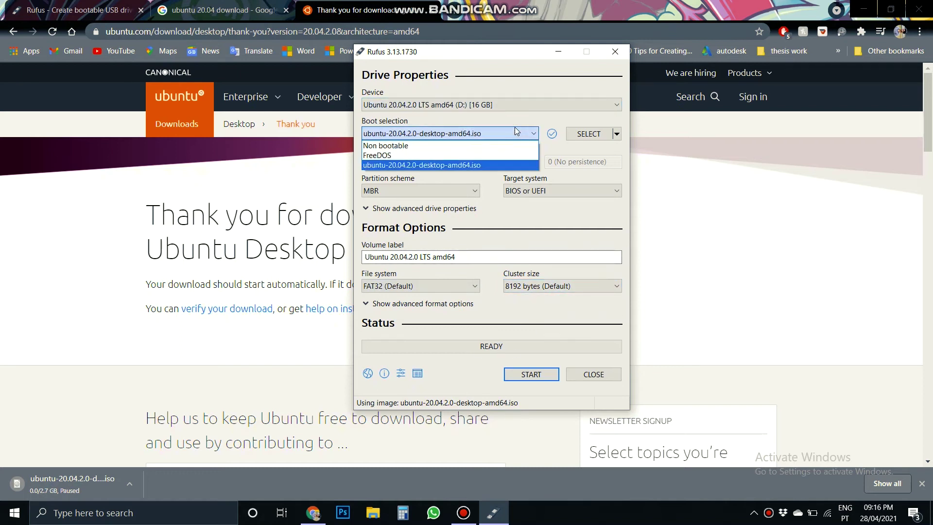
left_click(534, 378)
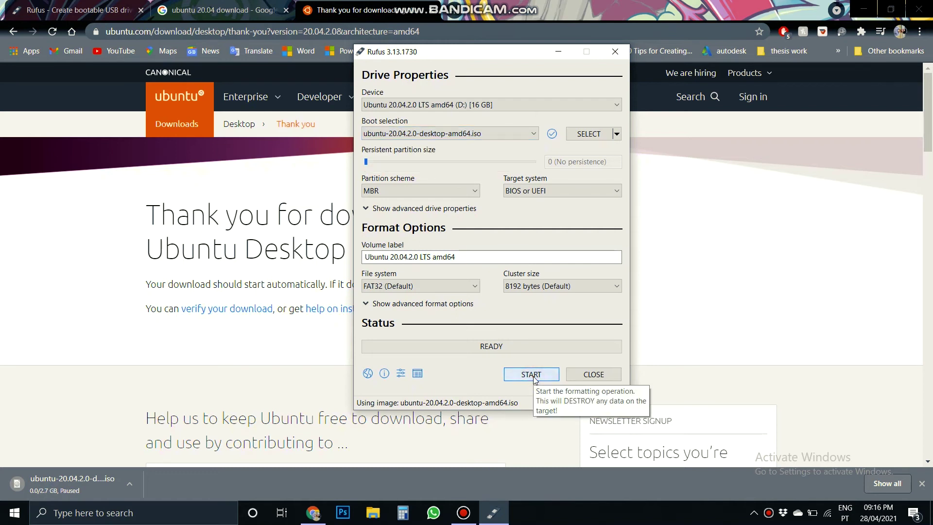
Step: Write the Ubuntu image to the USB drive, accepting the Syslinux file download and the erasure of its data, and close Rufus once finished
left_click(532, 375)
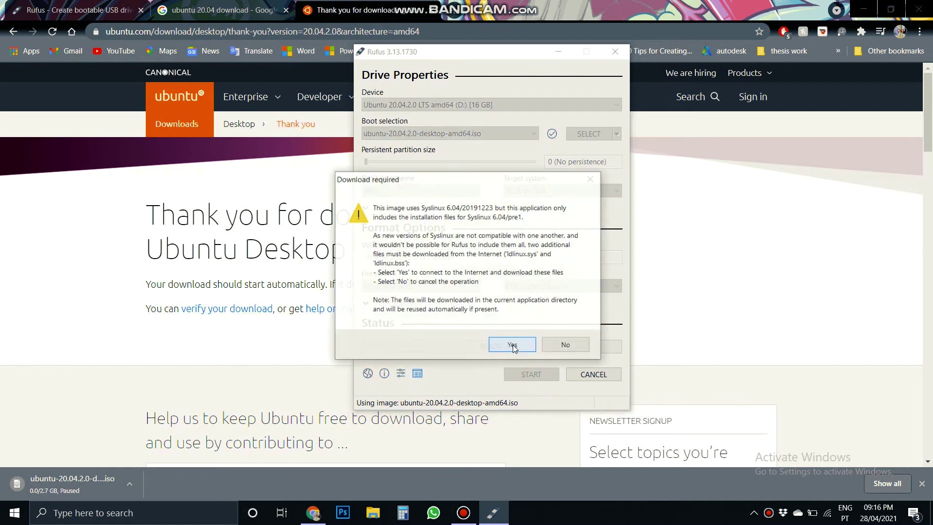
left_click(501, 344)
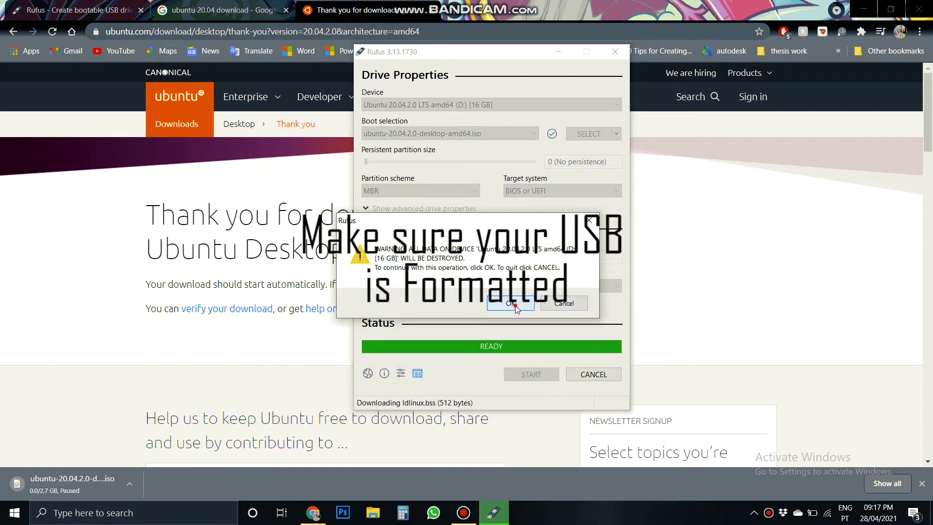
left_click(515, 307)
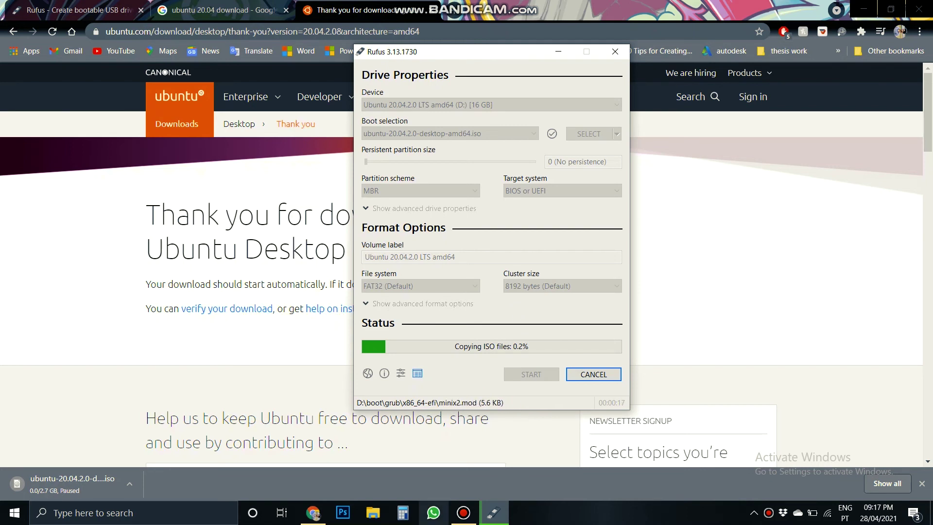
mouse_move(464, 517)
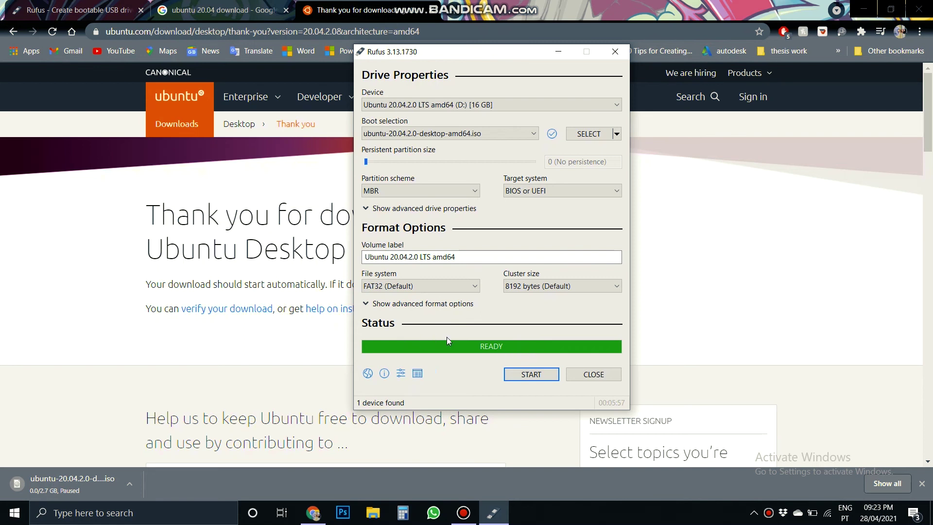
left_click(605, 377)
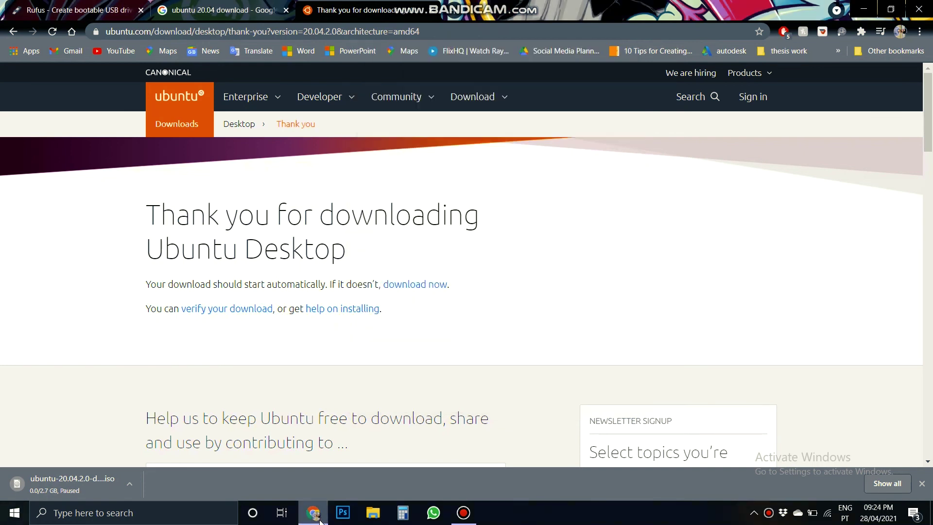